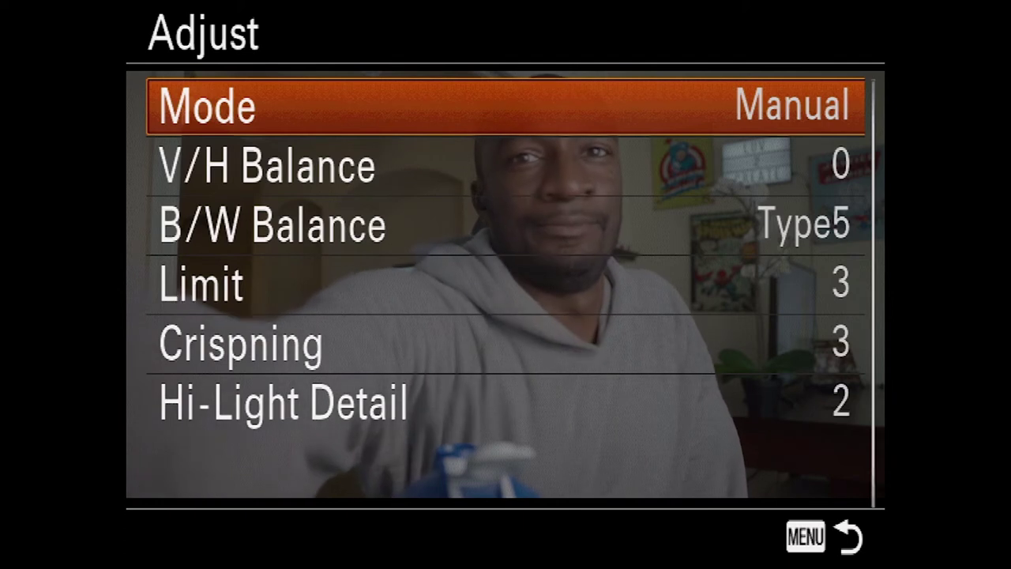
Step: Leave the PP1 detail adjustment settings and close the camera's Picture Profile settings
{"action": "key", "text": "Escape"}
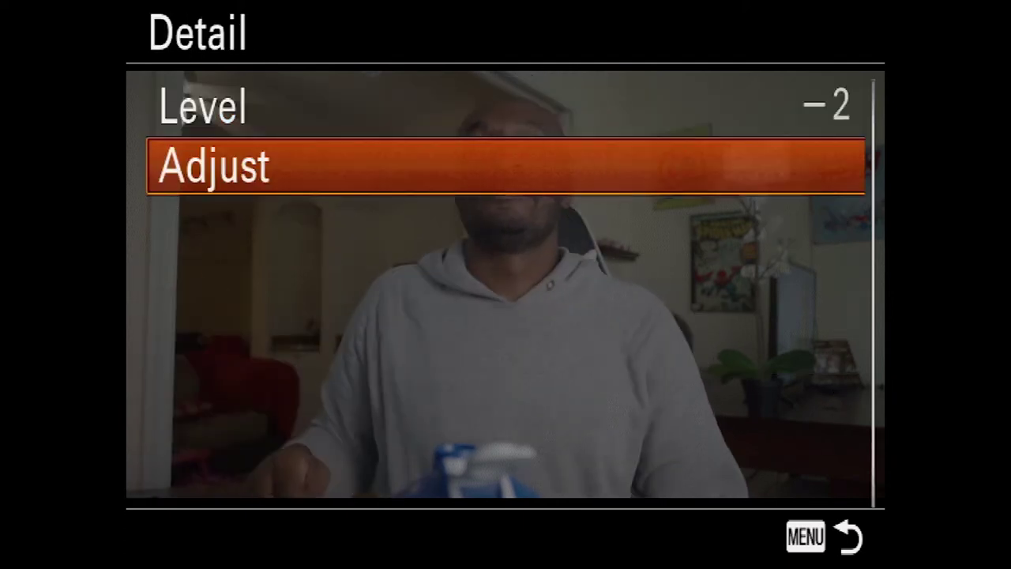
{"action": "key", "text": "Escape"}
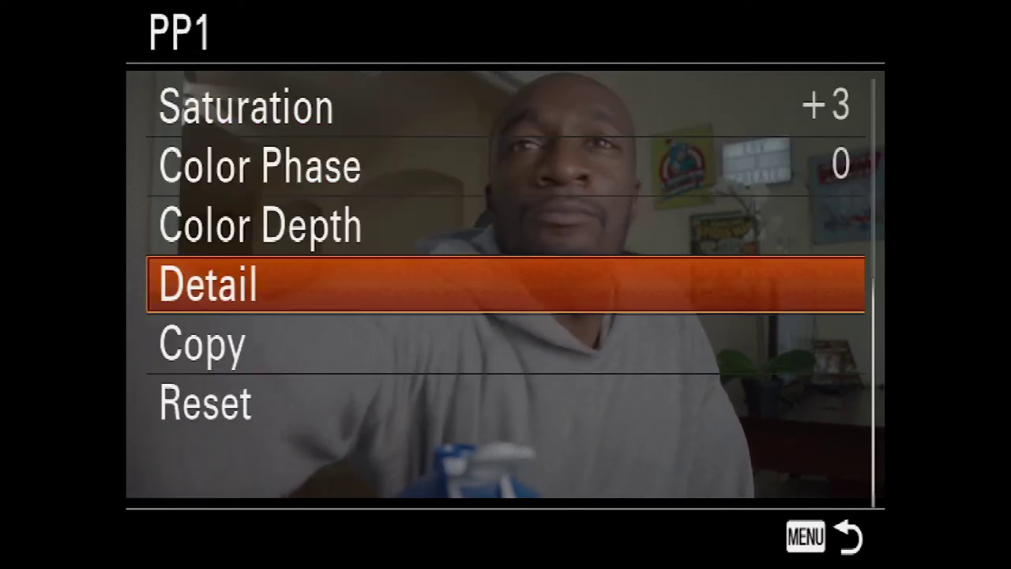
{"action": "key", "text": "Escape"}
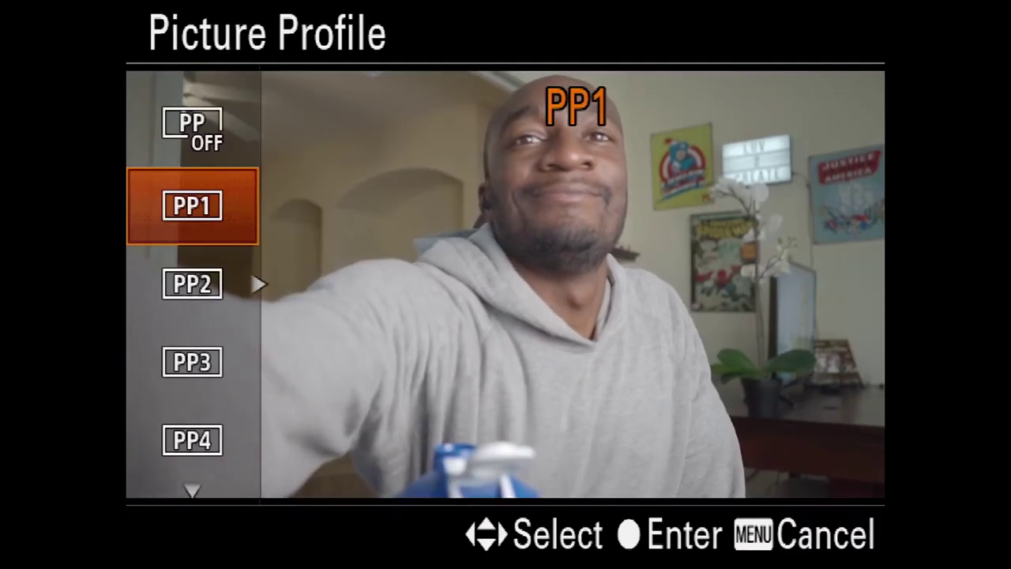
{"action": "key", "text": "Escape"}
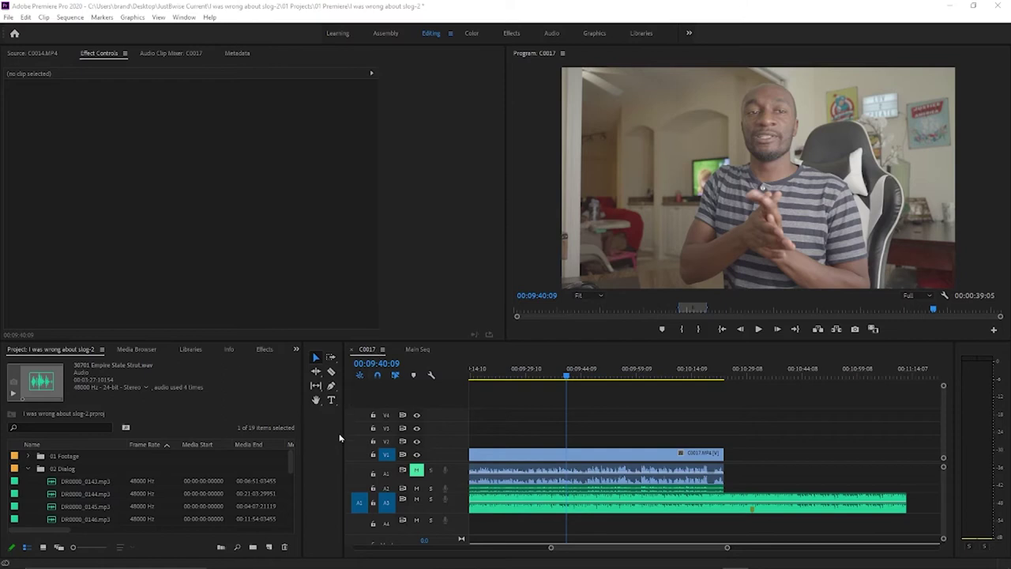
Step: In Premiere Pro, create a 1920 x 1080 adjustment layer at 23.976 fps and place it on V2, ending flush with the C0017 clip
{"action": "left_click", "coordinate": [270, 547]}
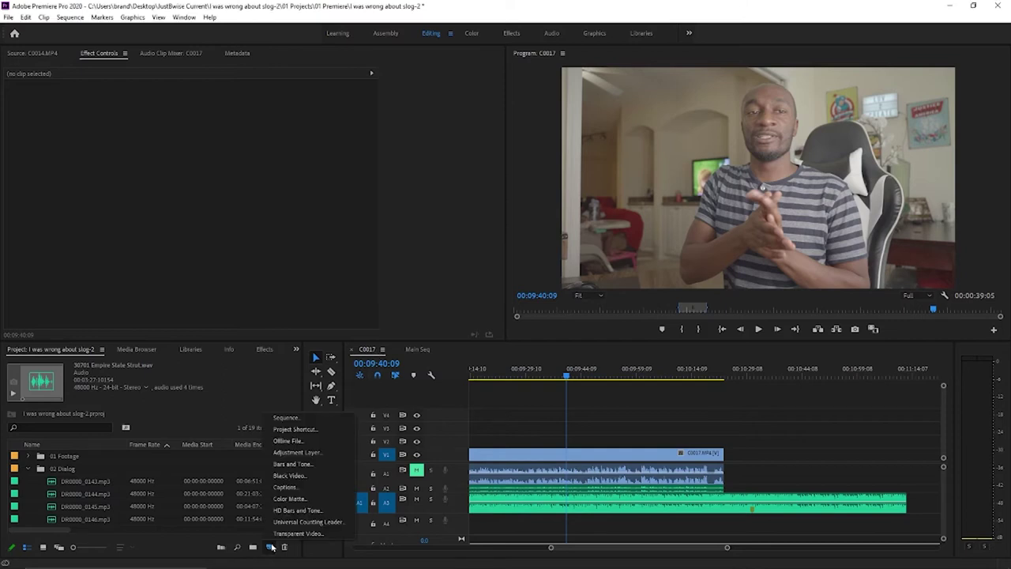
{"action": "left_click", "coordinate": [279, 456]}
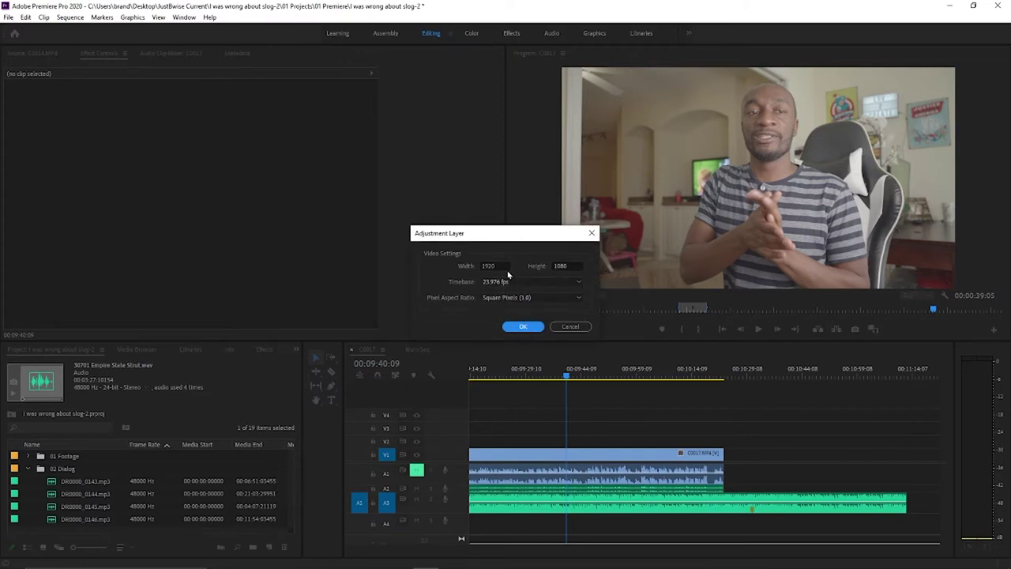
{"action": "left_click", "coordinate": [515, 331]}
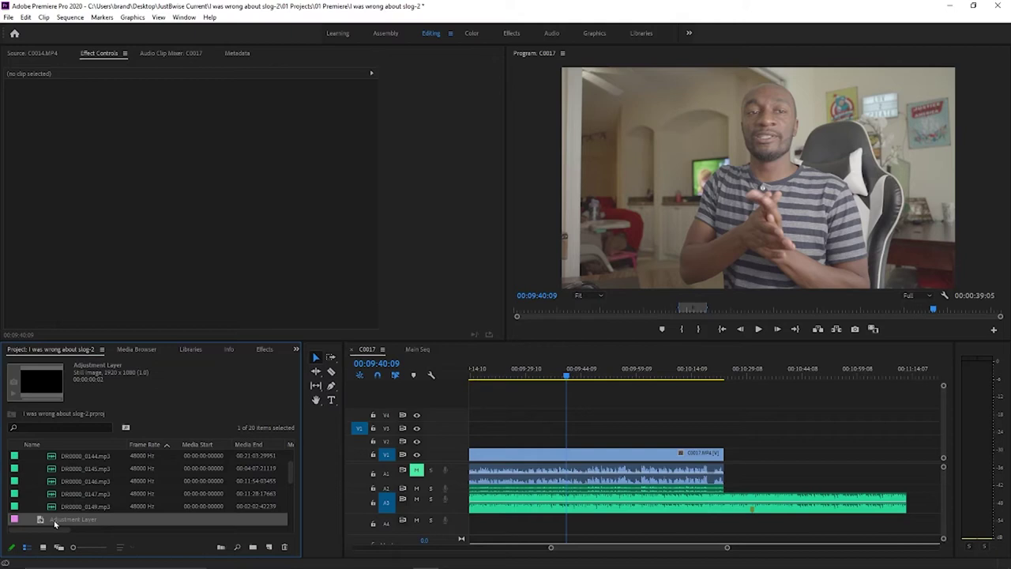
{"action": "left_click_drag", "start_coordinate": [54, 524], "coordinate": [723, 446]}
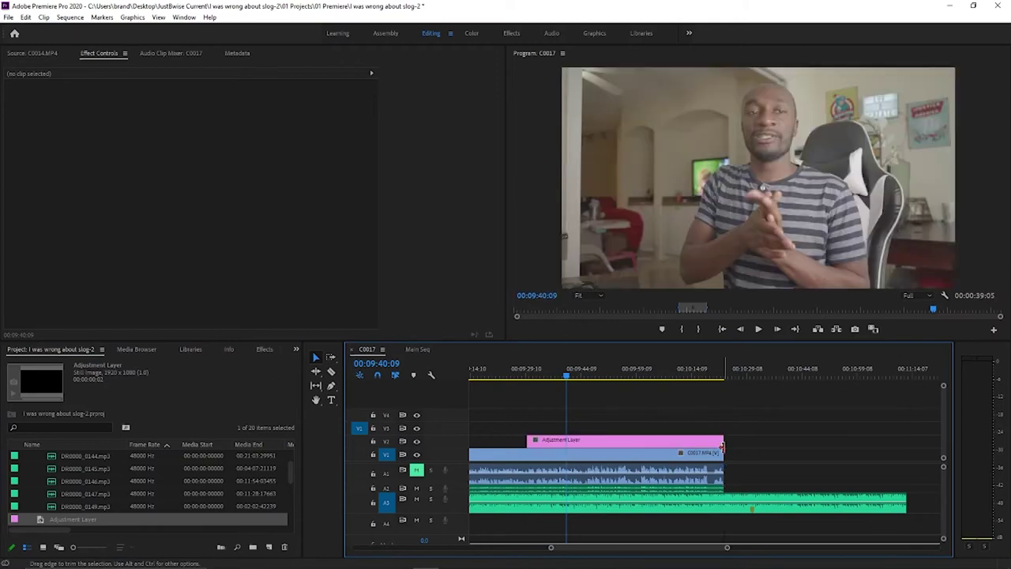
Step: Select the adjustment layer and switch to the Color workspace with the Basic Correction settings and the Program monitor open
{"action": "left_click", "coordinate": [594, 444]}
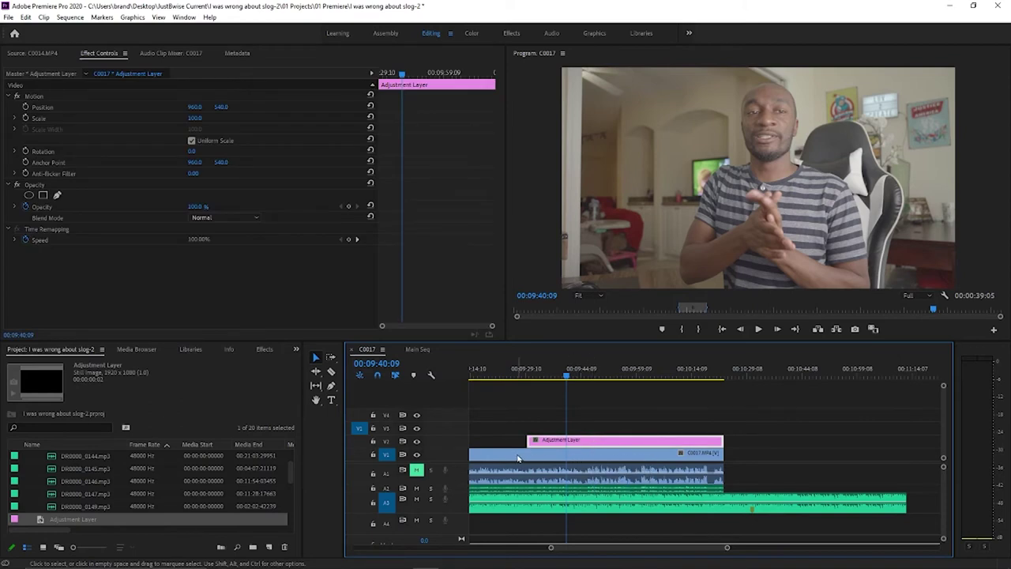
{"action": "left_click", "coordinate": [609, 461]}
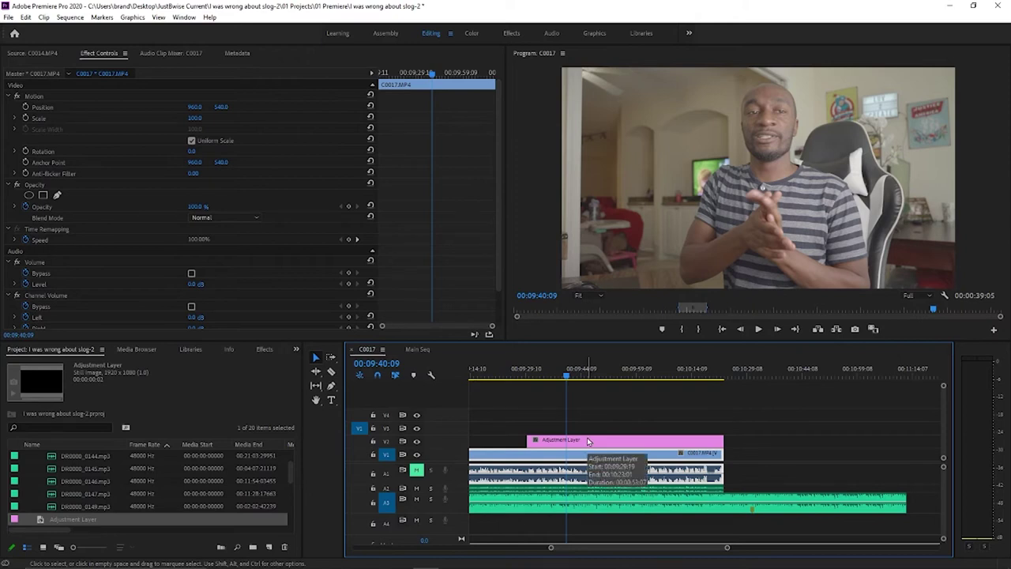
{"action": "left_click", "coordinate": [588, 441]}
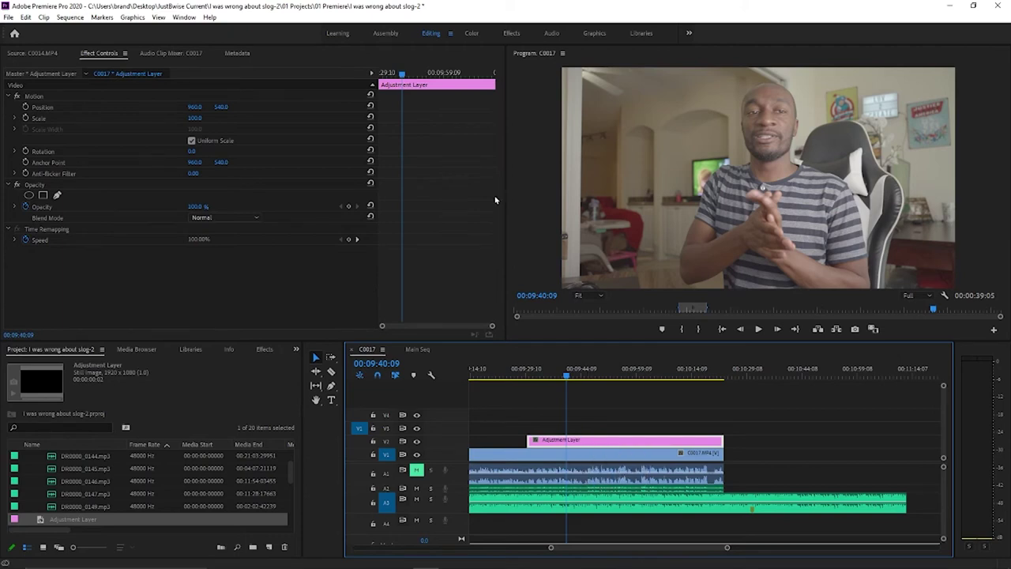
{"action": "left_click", "coordinate": [471, 34]}
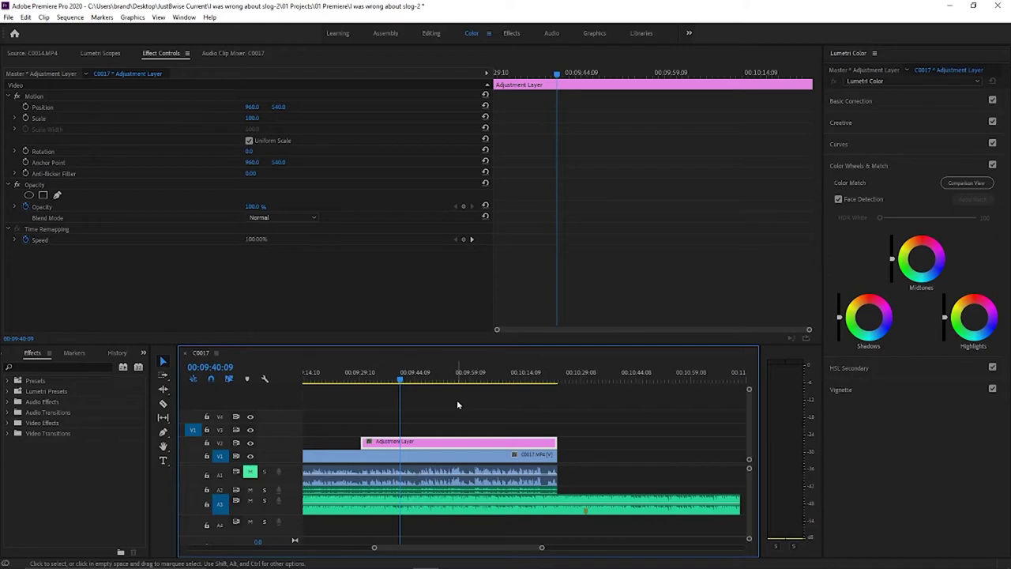
{"action": "left_click", "coordinate": [851, 101]}
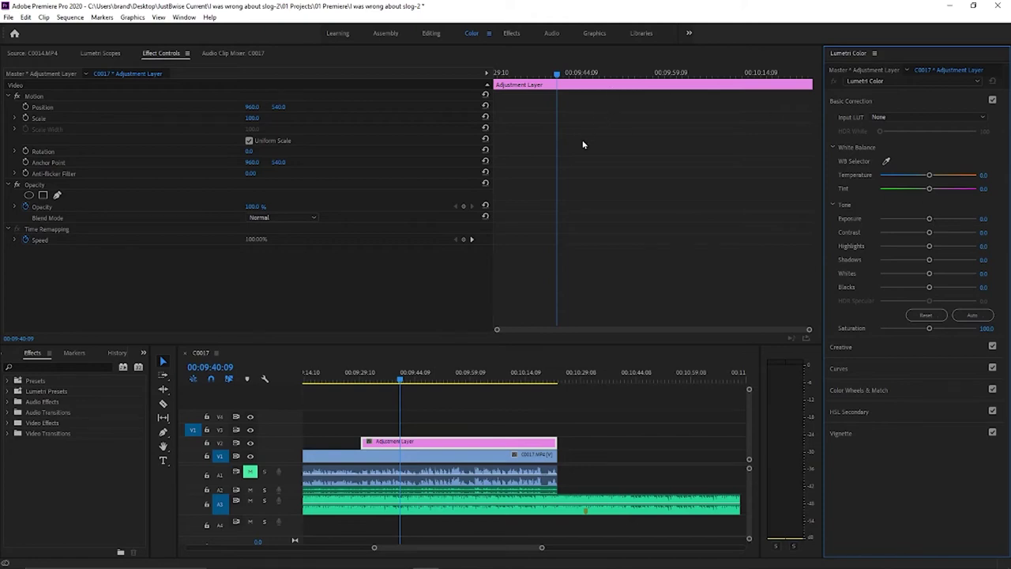
{"action": "key", "text": "shift+4"}
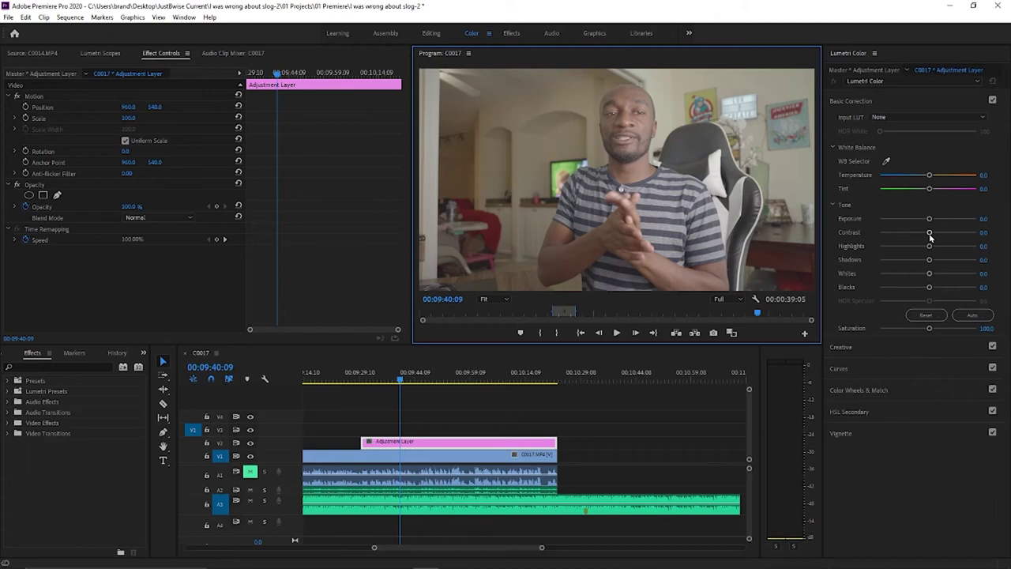
Step: Set the adjustment layer's contrast to 53.3, highlights to -34.8, shadows to -13 and saturation to about 109
{"action": "left_click_drag", "start_coordinate": [930, 236], "coordinate": [955, 234]}
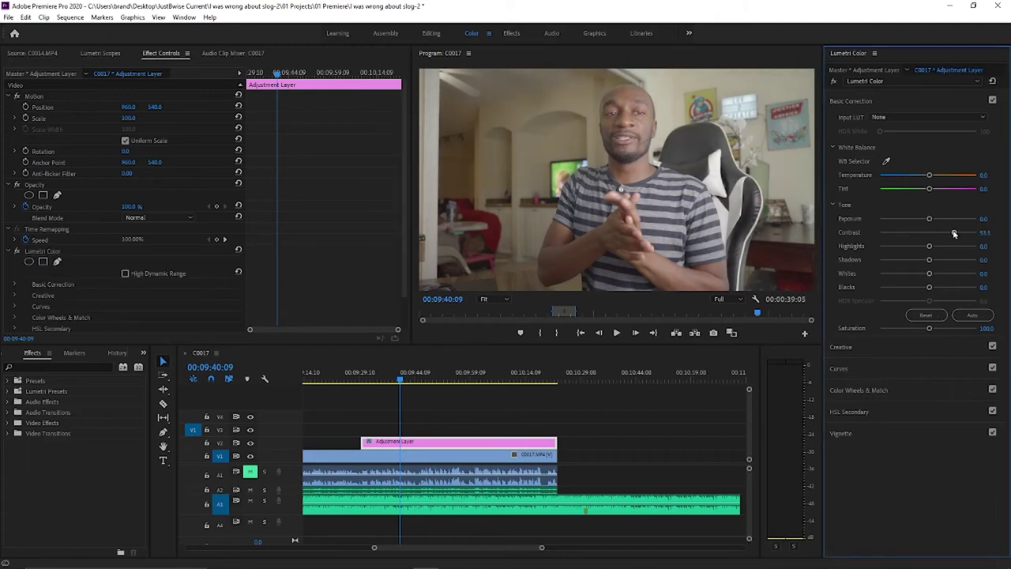
{"action": "mouse_move", "coordinate": [929, 247]}
{"action": "left_mouse_down"}
{"action": "mouse_move", "coordinate": [912, 248]}
{"action": "mouse_move", "coordinate": [950, 260]}
{"action": "mouse_move", "coordinate": [922, 261]}
{"action": "left_mouse_up"}
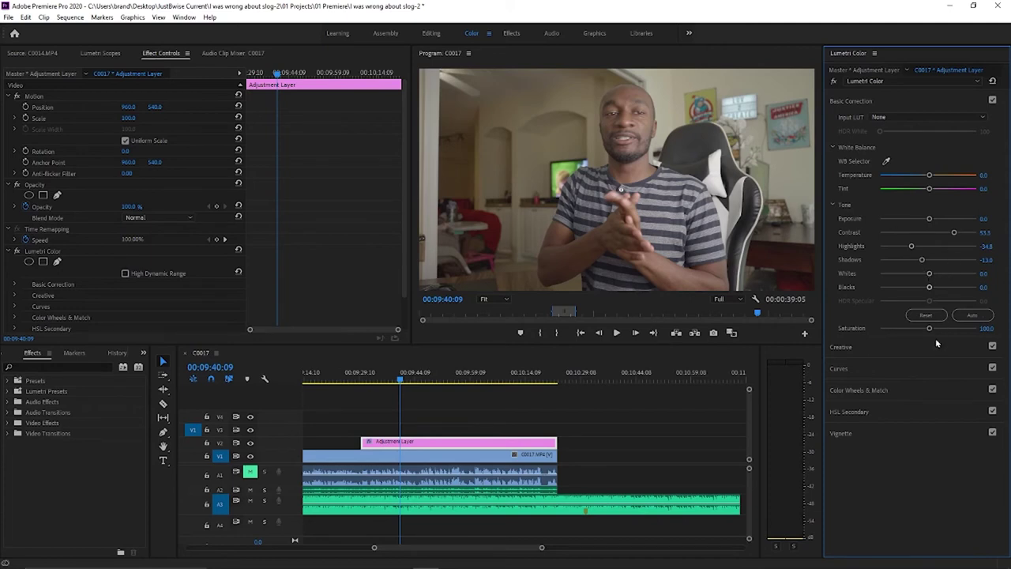
{"action": "left_click_drag", "start_coordinate": [930, 327], "coordinate": [933, 330]}
{"action": "left_click", "coordinate": [876, 54]}
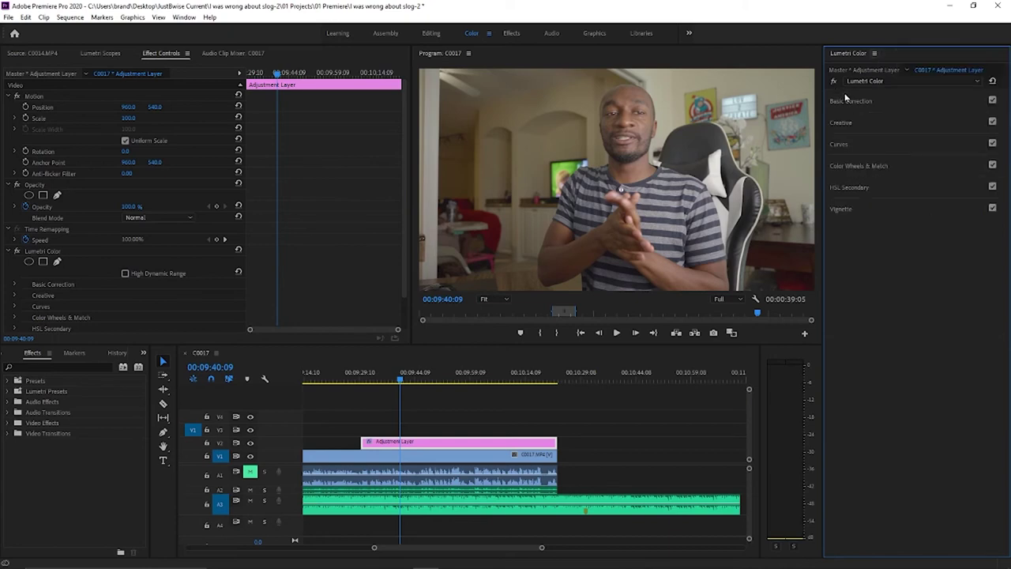
{"action": "left_click", "coordinate": [848, 210]}
{"action": "left_click", "coordinate": [851, 187]}
{"action": "left_click", "coordinate": [848, 166]}
{"action": "left_click", "coordinate": [842, 144]}
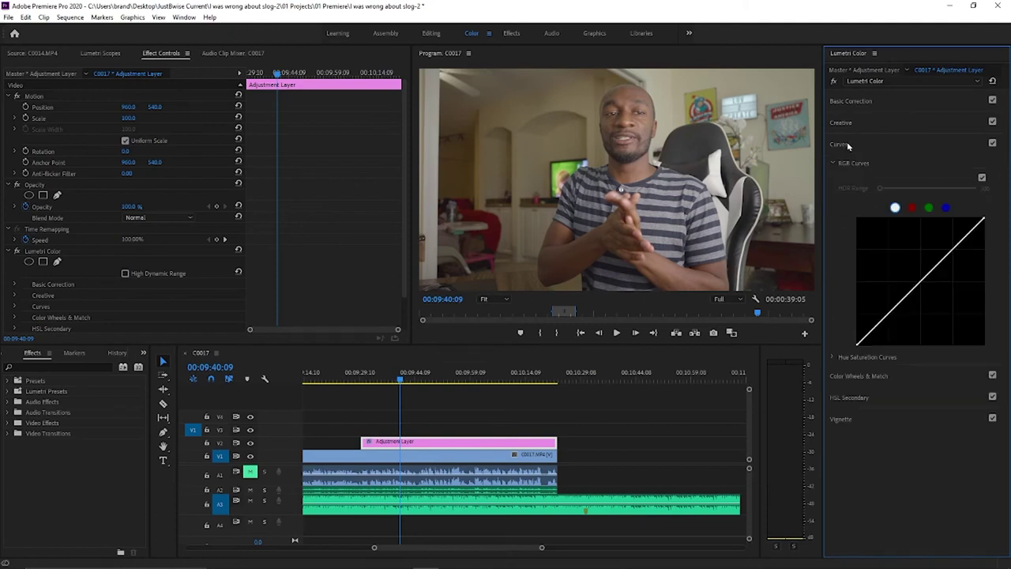
{"action": "left_click", "coordinate": [842, 144]}
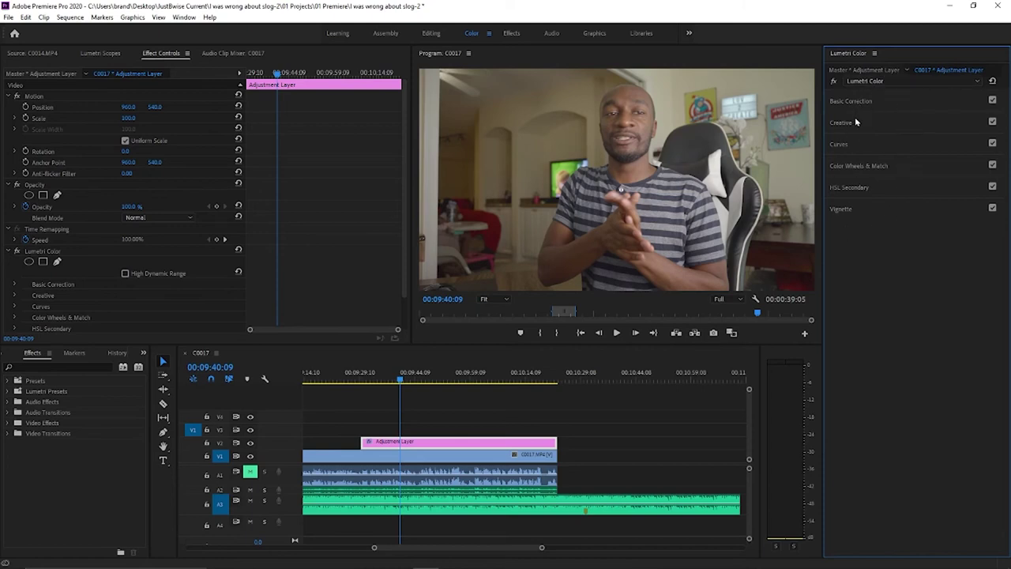
Step: Save the Lumetri Color grade as a preset named "yt color" with the Scale type
{"action": "left_click", "coordinate": [874, 54]}
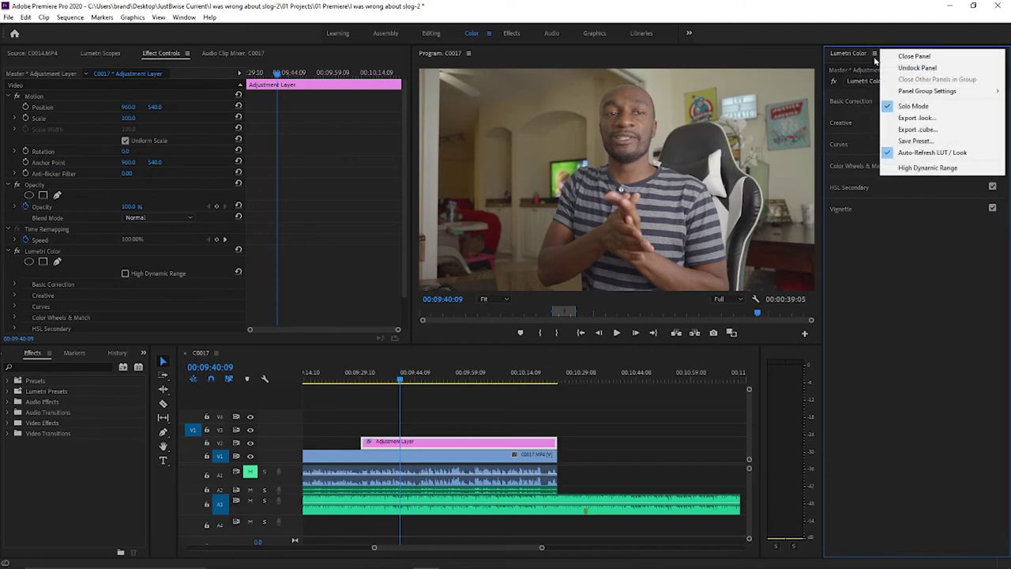
{"action": "left_click", "coordinate": [907, 147]}
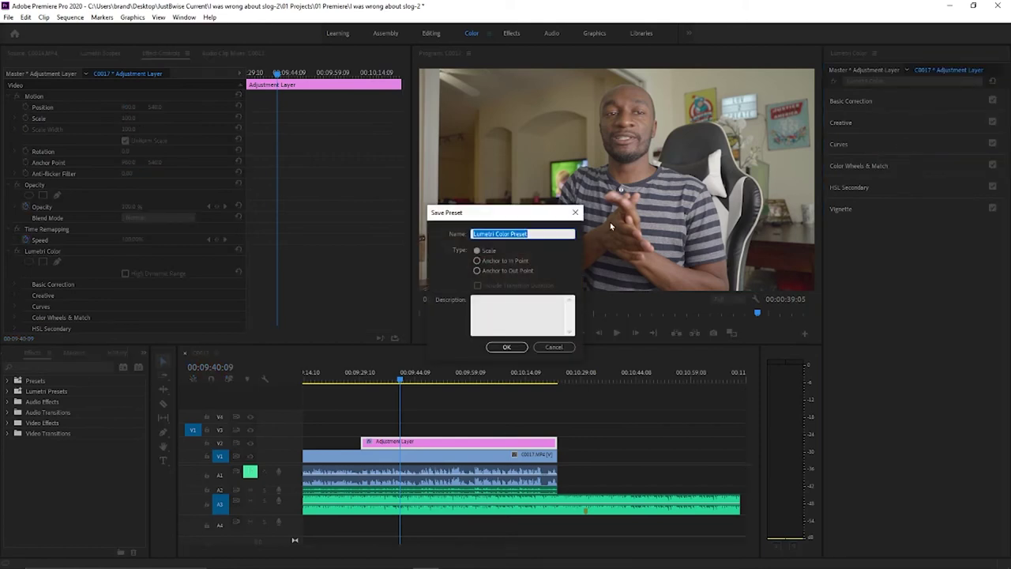
{"action": "type", "text": "yt"}
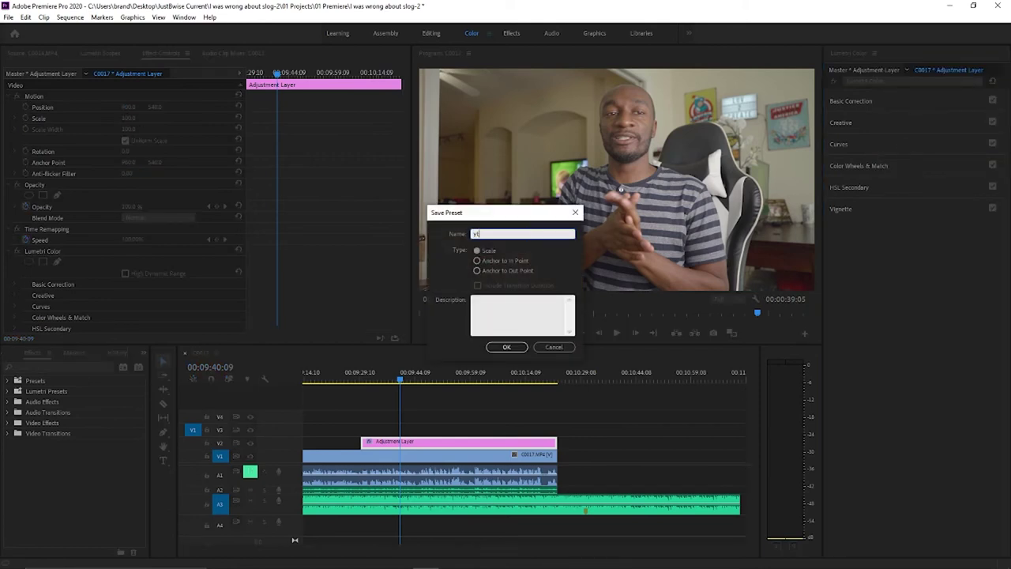
{"action": "type", "text": " color"}
{"action": "left_click", "coordinate": [492, 350]}
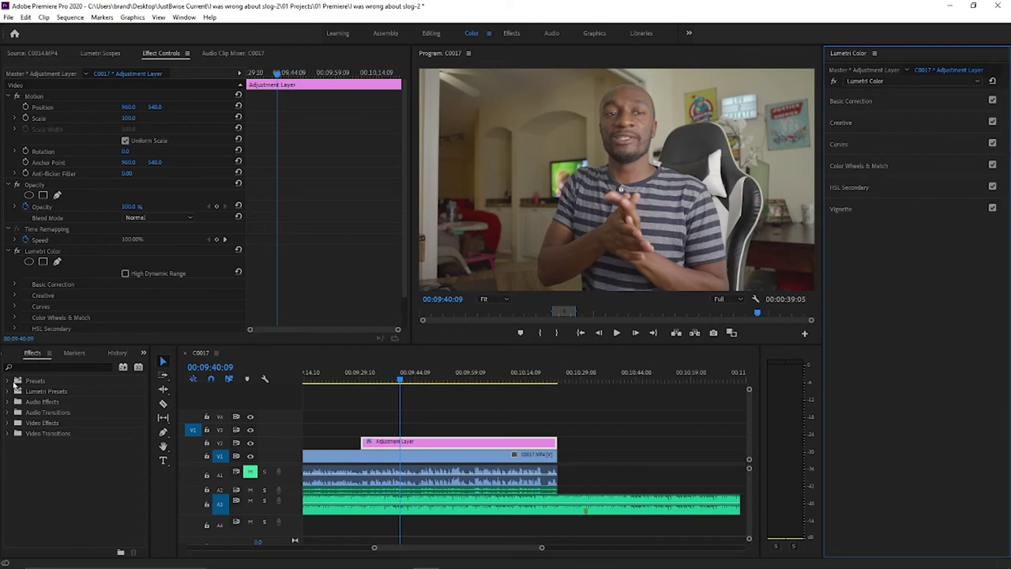
Step: Apply the saved "yt color" preset to the adjustment layer on the timeline
{"action": "left_click", "coordinate": [9, 382]}
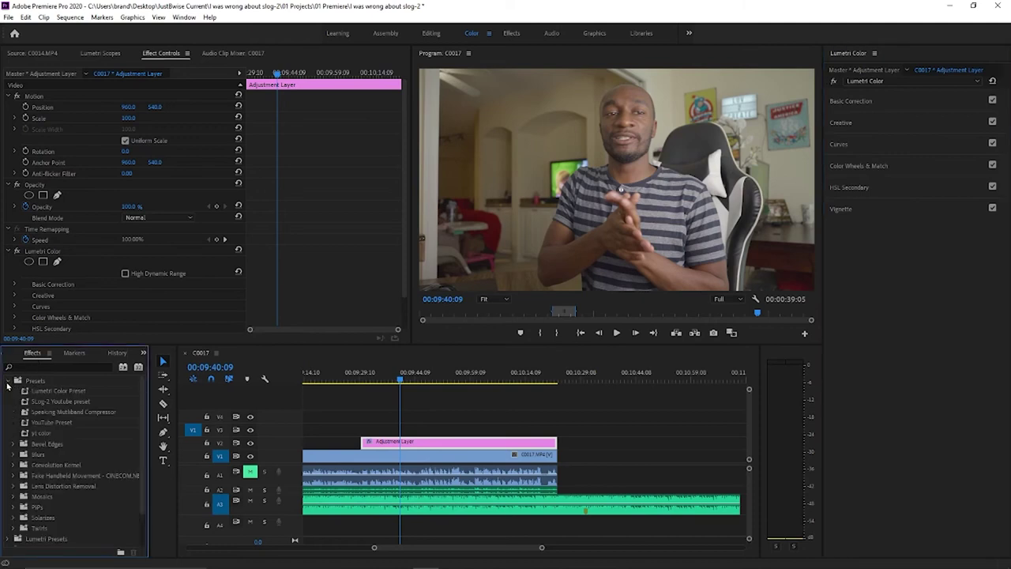
{"action": "left_click_drag", "start_coordinate": [42, 437], "coordinate": [420, 447]}
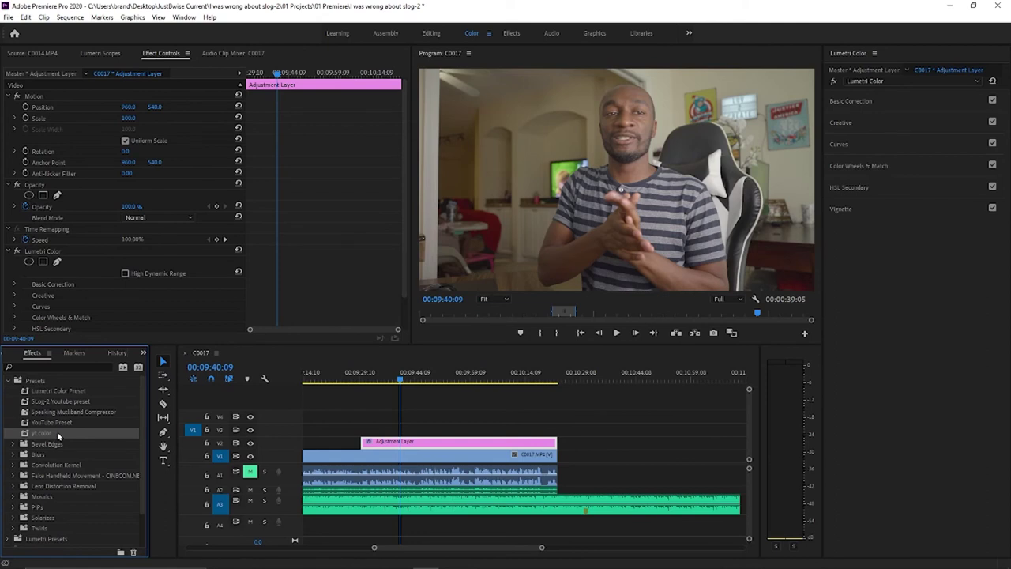
{"action": "left_click_drag", "start_coordinate": [57, 432], "coordinate": [392, 445]}
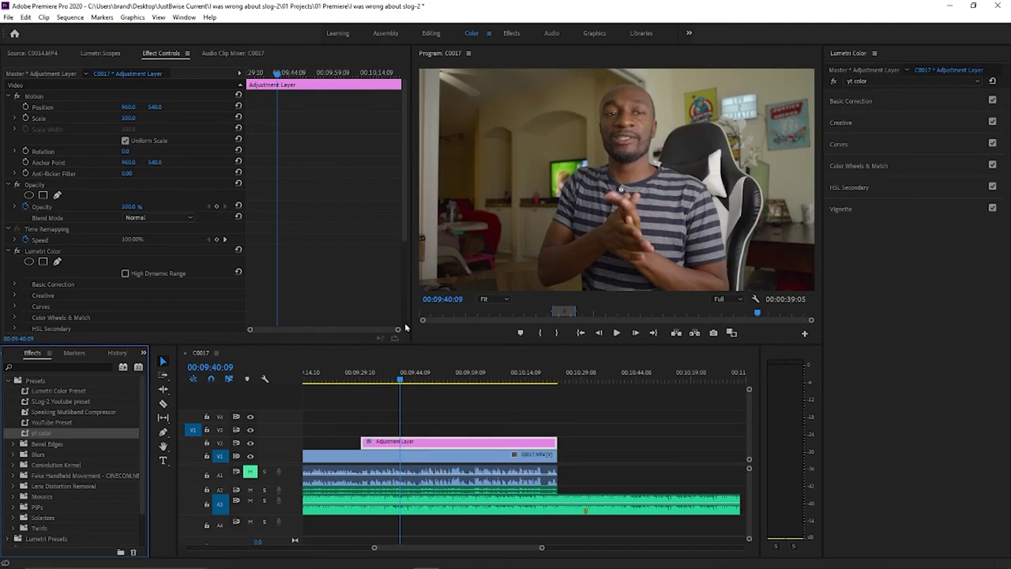
Step: Fine-tune the applied preset's basic correction by setting contrast to -7.6 and shadows to about -2.2
{"action": "left_click", "coordinate": [851, 101]}
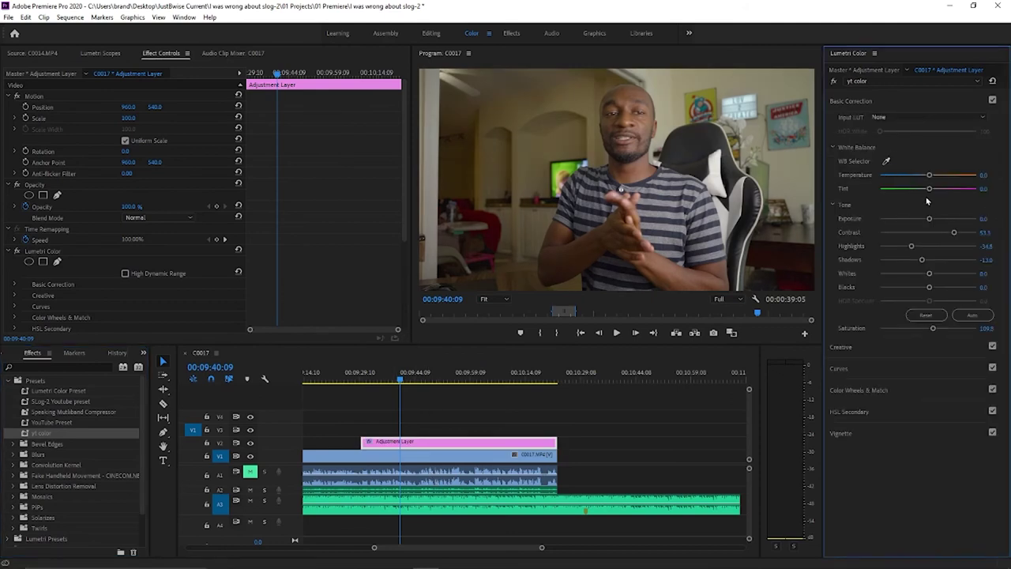
{"action": "left_click_drag", "start_coordinate": [955, 234], "coordinate": [924, 234]}
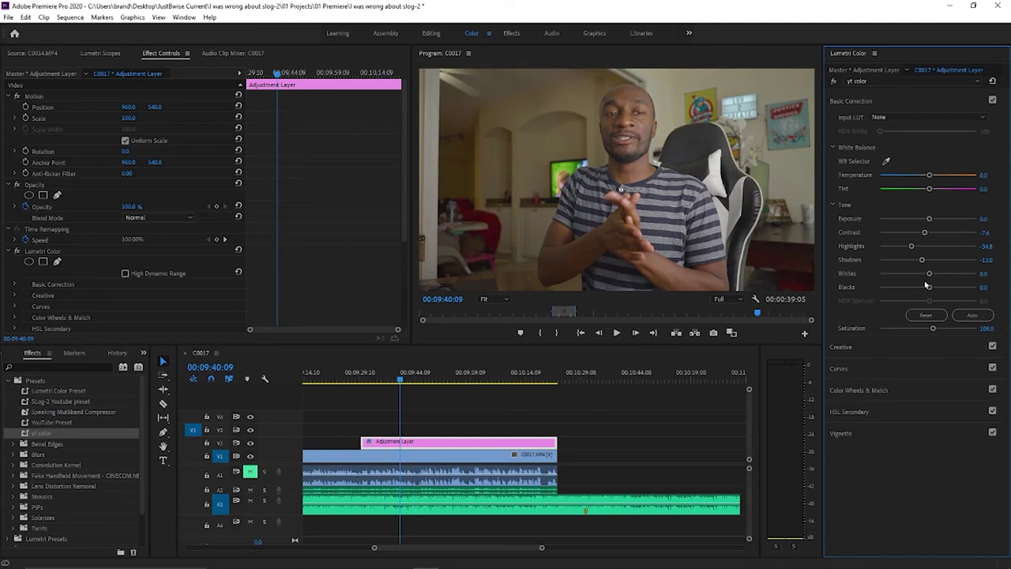
{"action": "left_click_drag", "start_coordinate": [921, 260], "coordinate": [924, 261]}
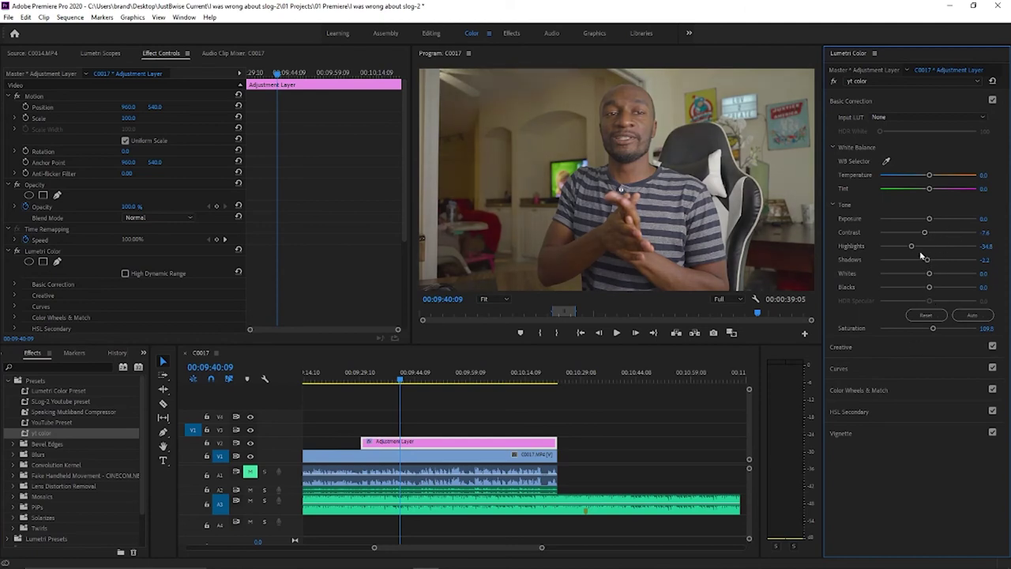